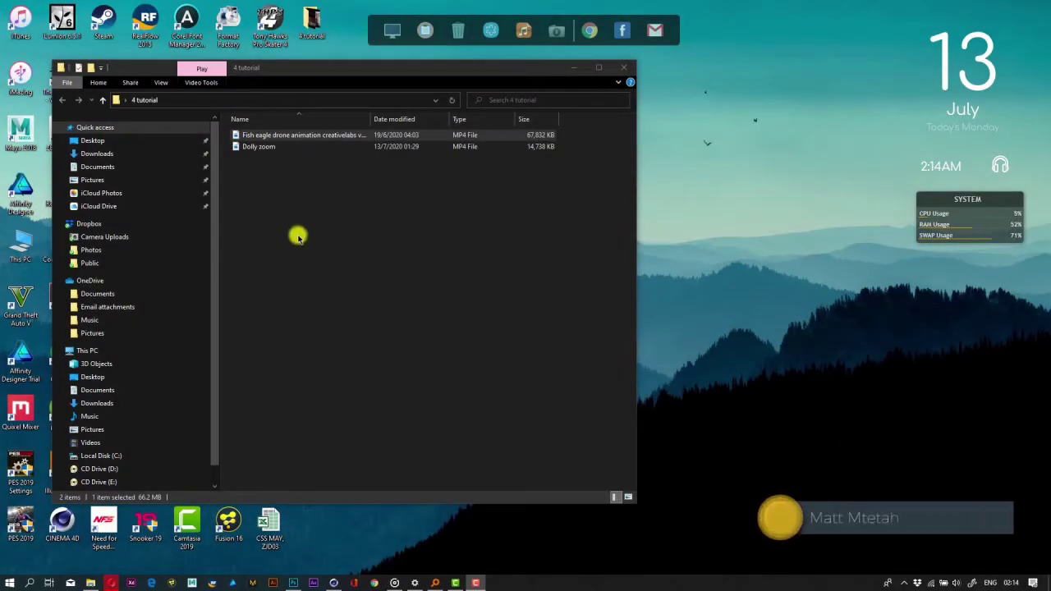
# - Play the Dolly zoom and Fish eagle drone animation videos, skipping through them to study the camera effect
pyautogui.doubleClick(266, 146)
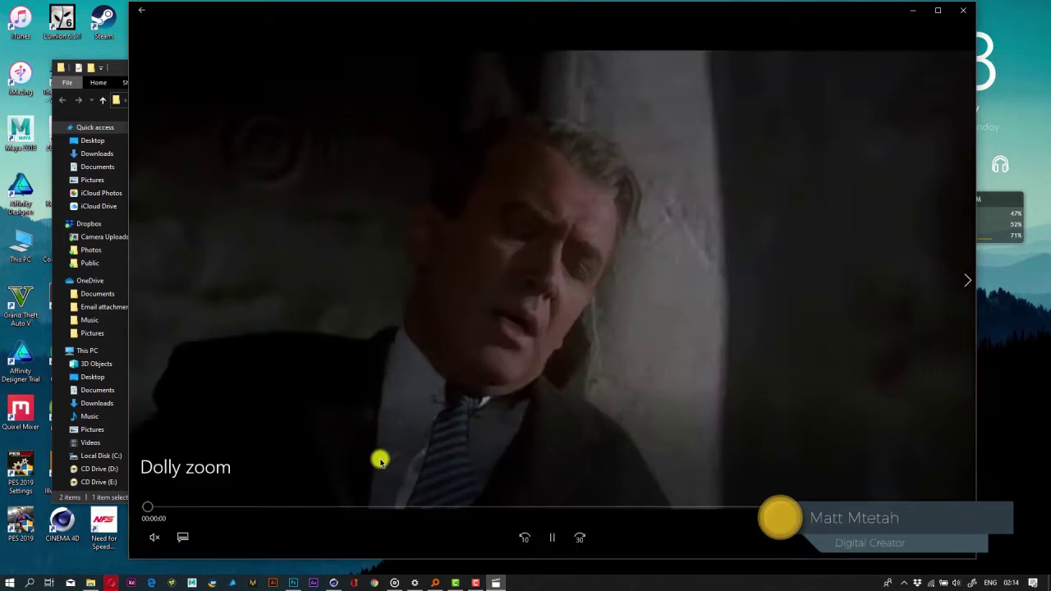
pyautogui.click(193, 507)
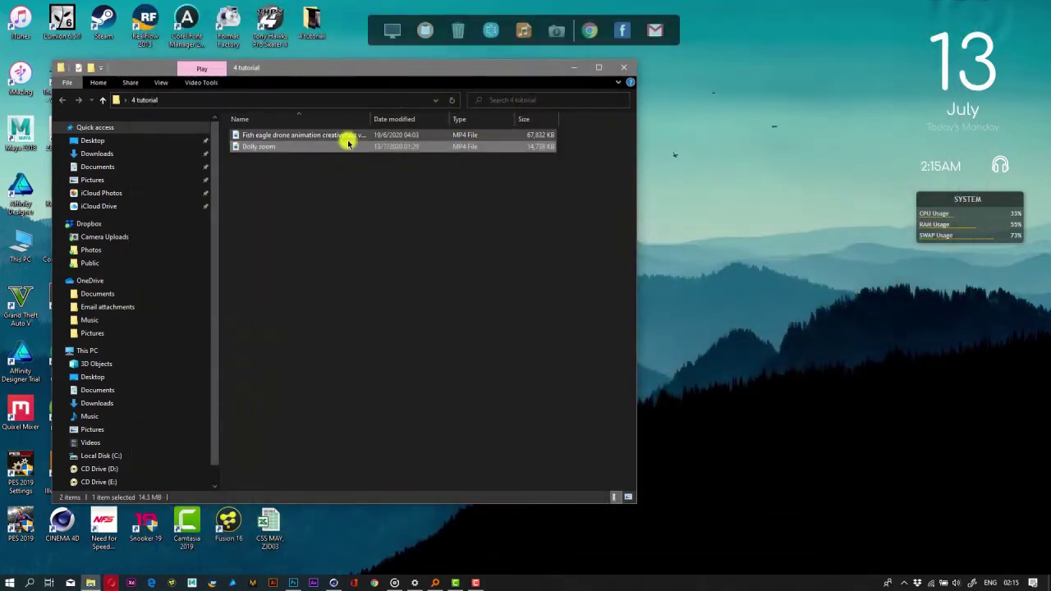
pyautogui.doubleClick(344, 136)
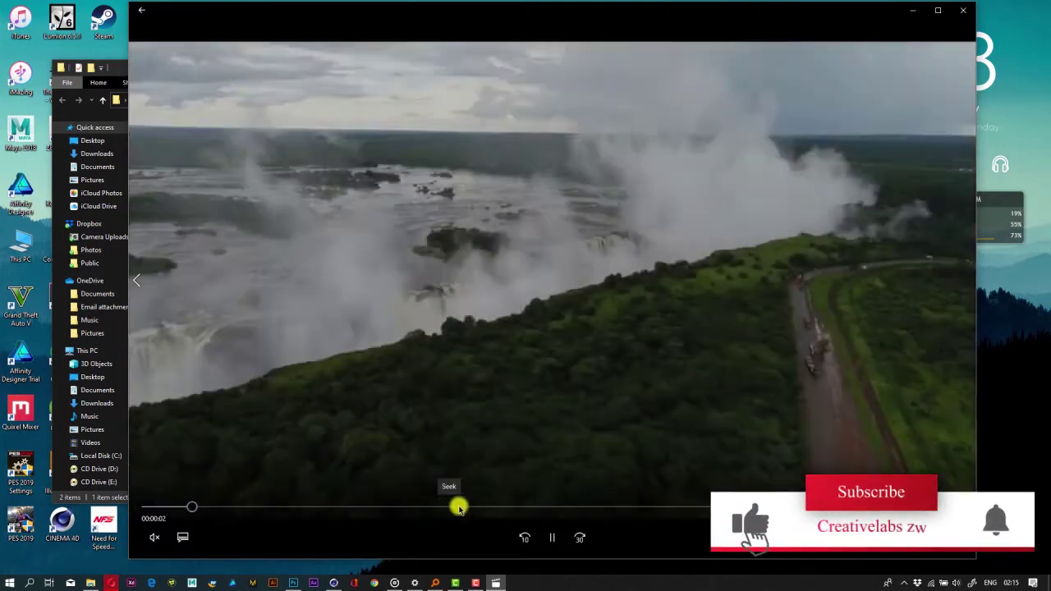
pyautogui.click(458, 507)
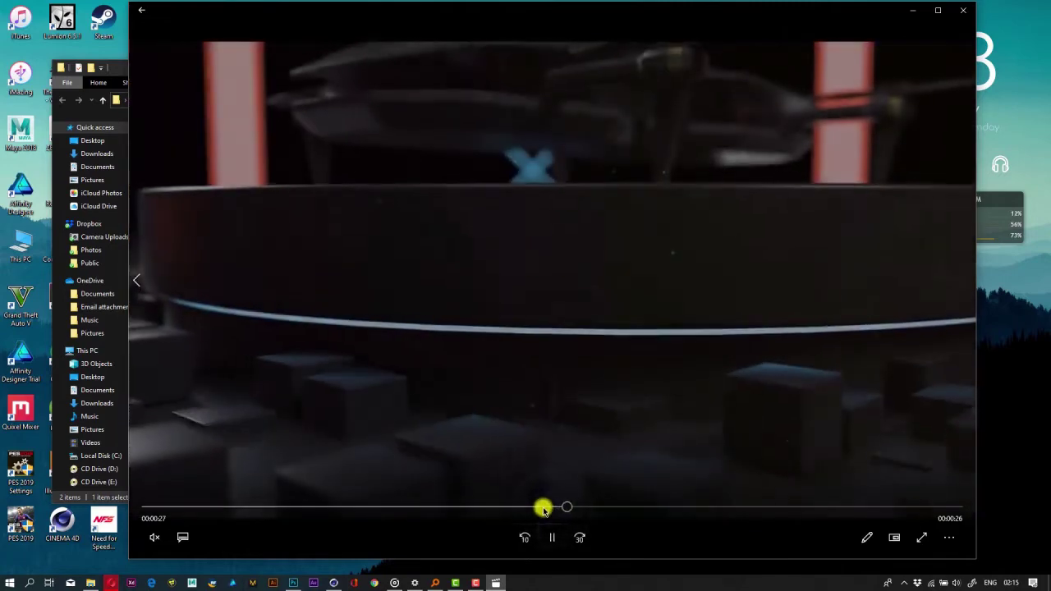
pyautogui.click(534, 509)
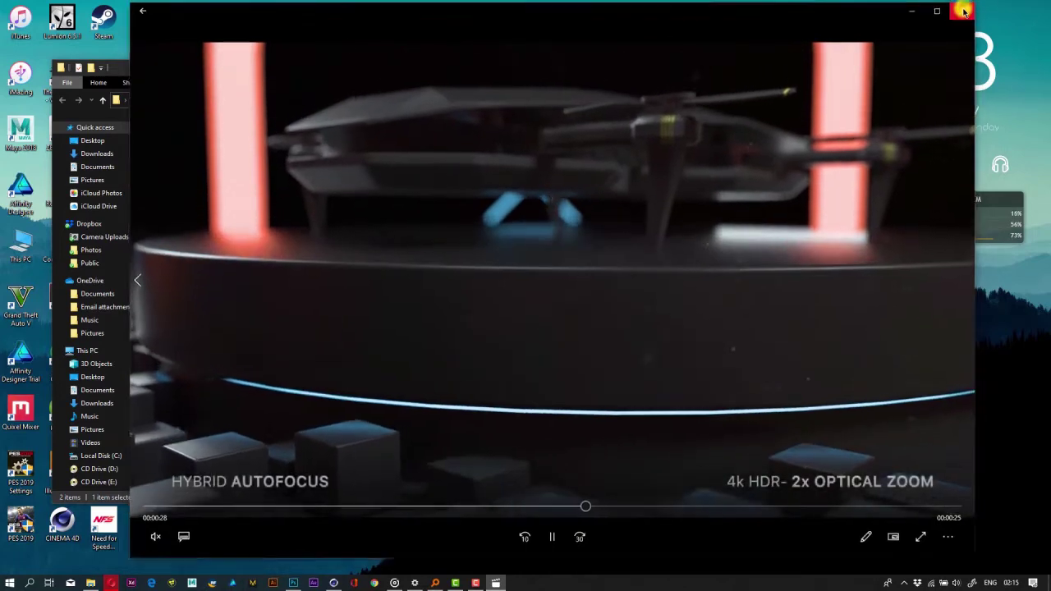
pyautogui.click(964, 9)
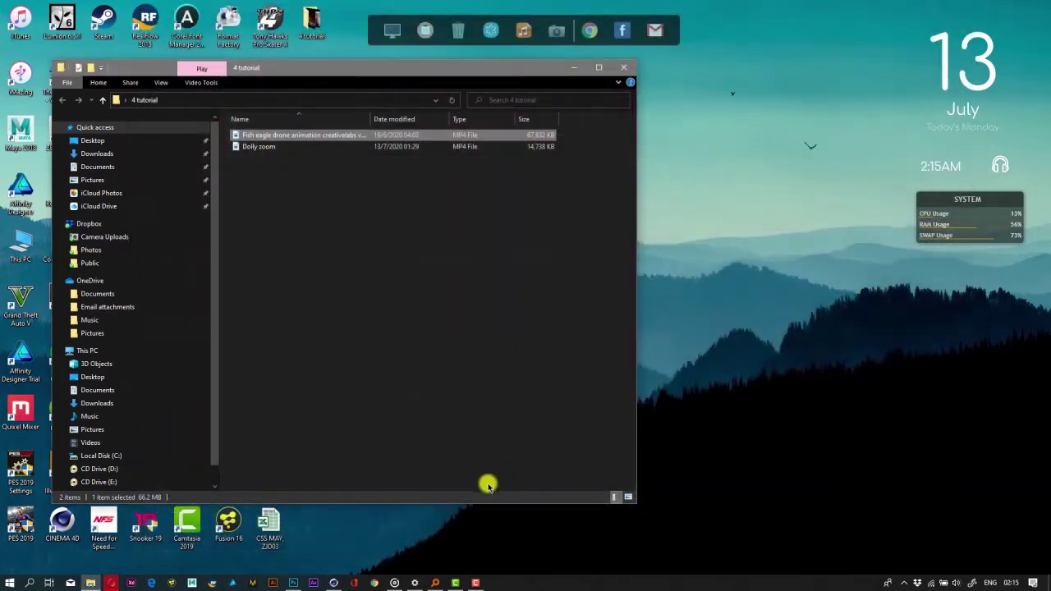
# - Switch to Cinema 4D and add a cube resized to about 200 × 50 × 89 cm
pyautogui.click(332, 582)
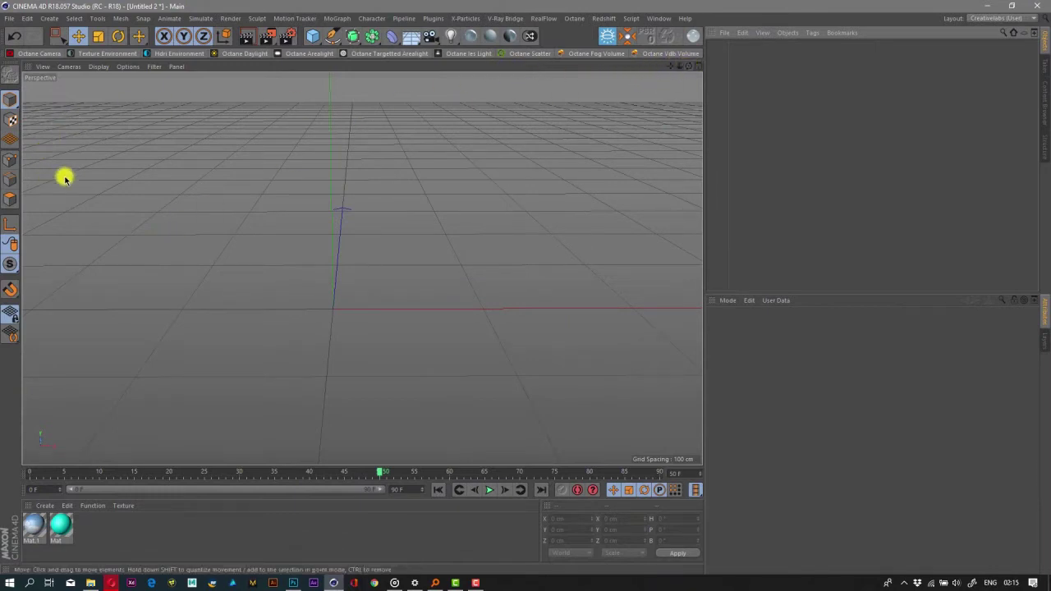
pyautogui.click(311, 37)
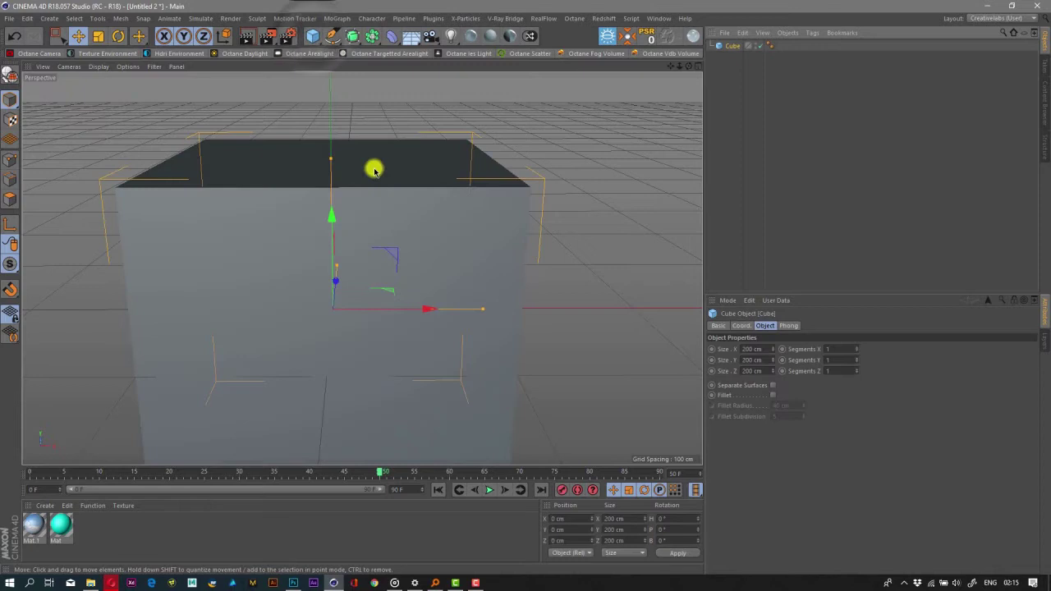
pyautogui.moveTo(332, 159); pyautogui.dragTo(333, 277)
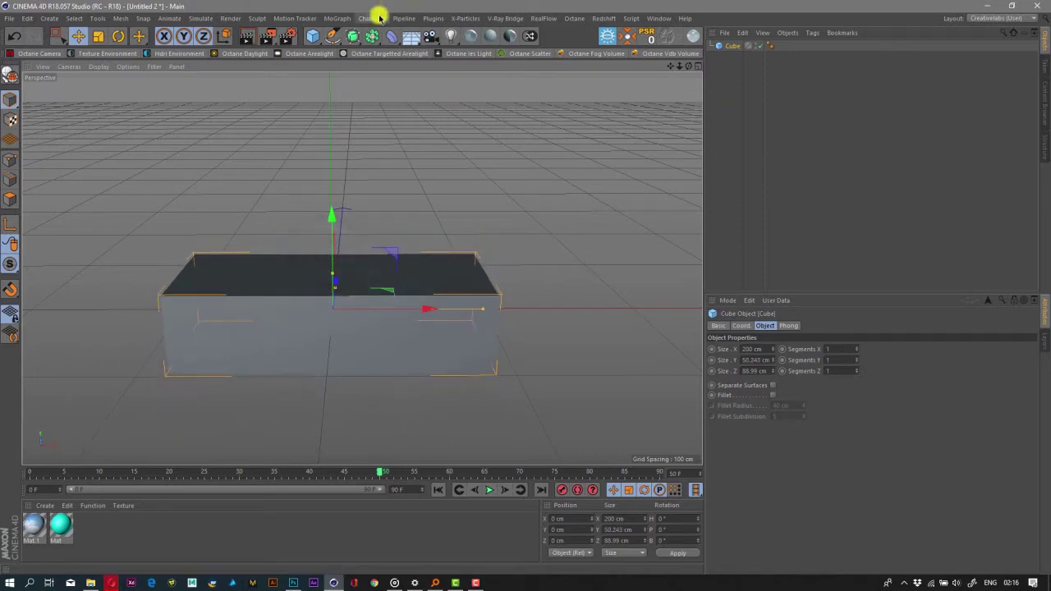
# - Put the box in a linear Cloner with a count of 5, spaced 0 cm in Y and 200 cm in Z
pyautogui.click(345, 20)
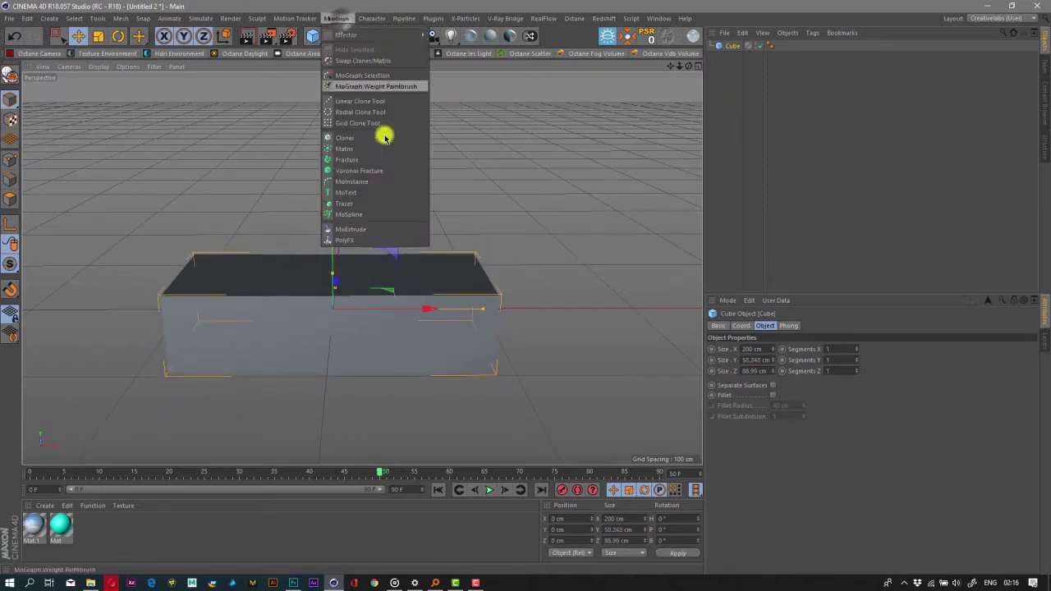
pyautogui.keyDown('alt'); pyautogui.click(384, 136); pyautogui.keyUp('alt')
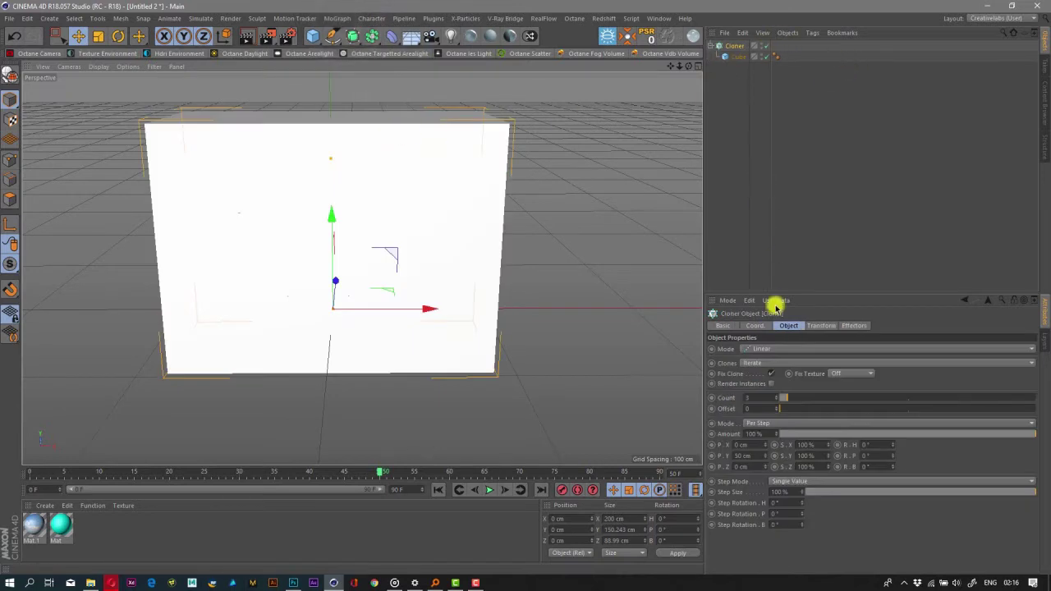
pyautogui.click(753, 456)
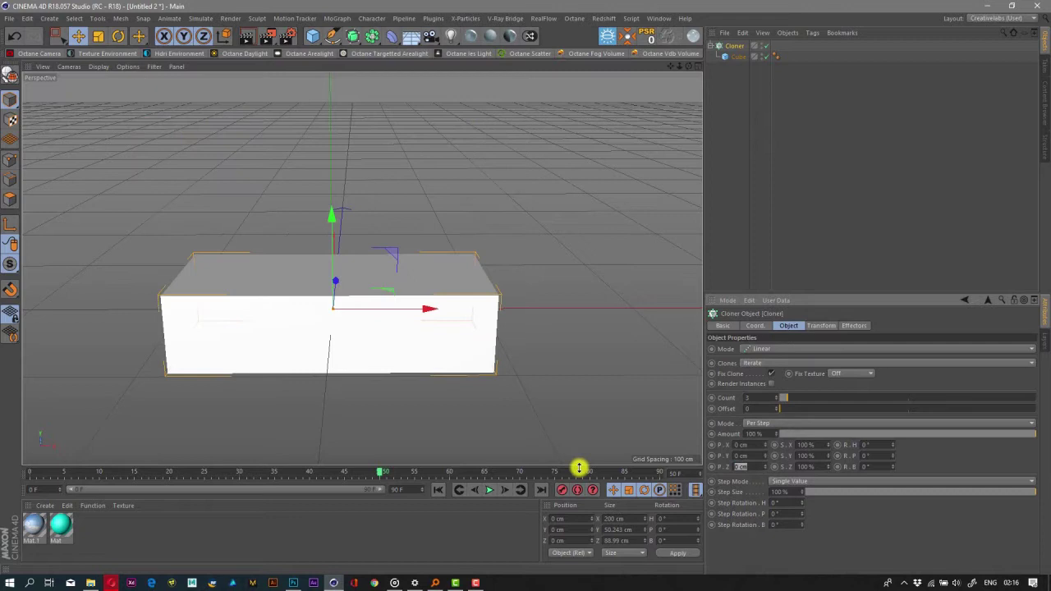
pyautogui.click(861, 534)
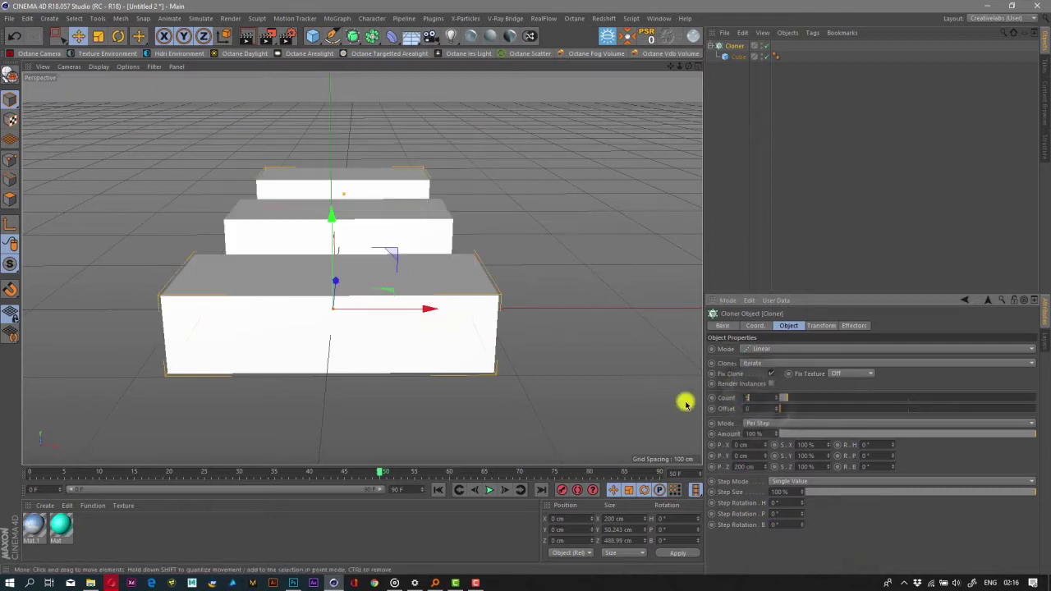
pyautogui.click(901, 381)
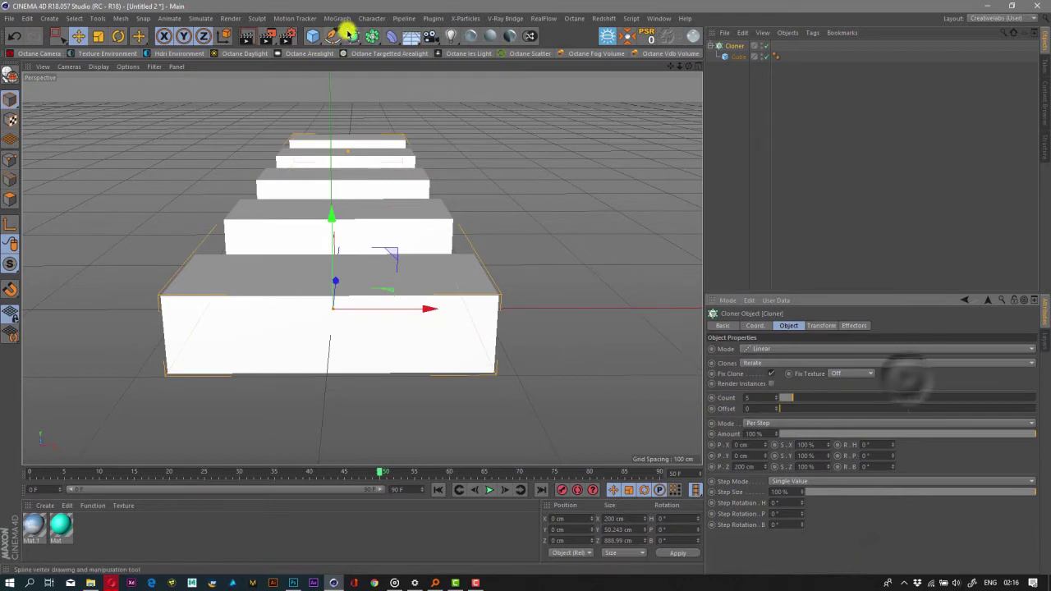
# - Add a camera, look through it, move it in to about X -5, Y 55, Z 116 cm, and keyframe it at frame 0
pyautogui.click(431, 35)
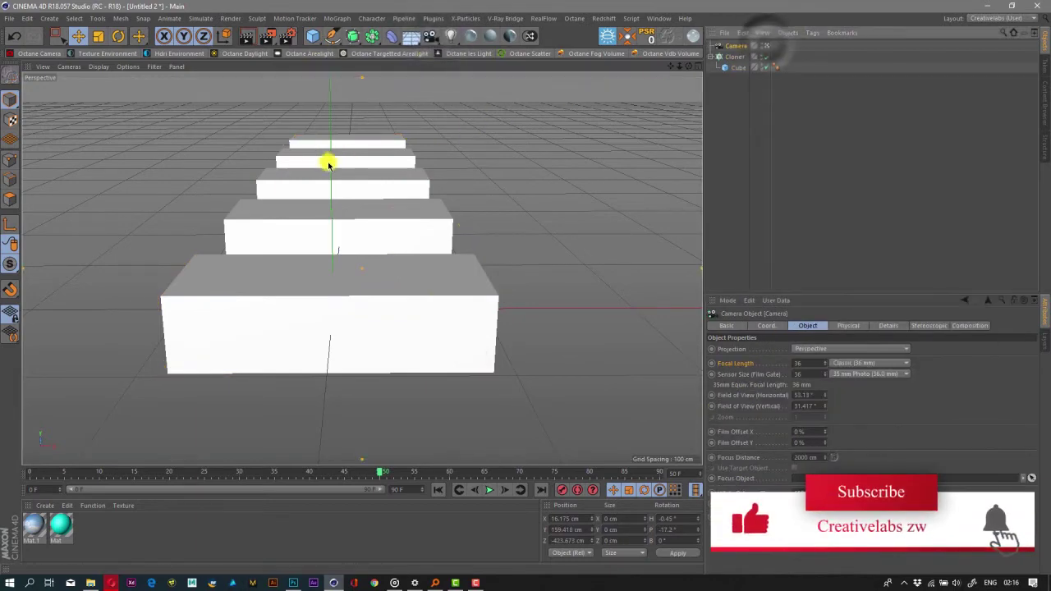
pyautogui.scroll(5, 278, 193)
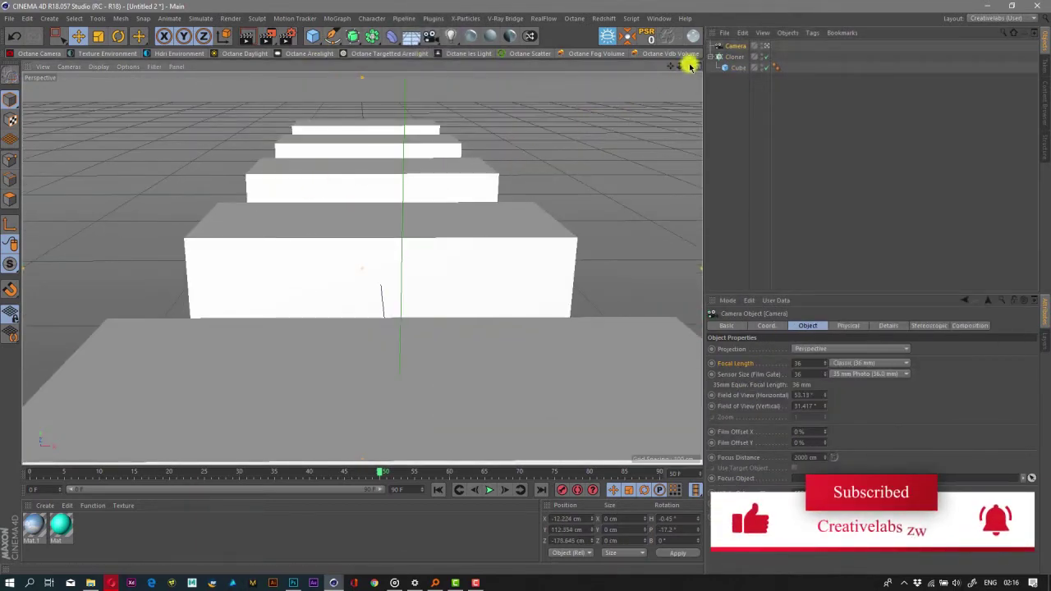
pyautogui.moveTo(690, 65); pyautogui.dragTo(523, 286)
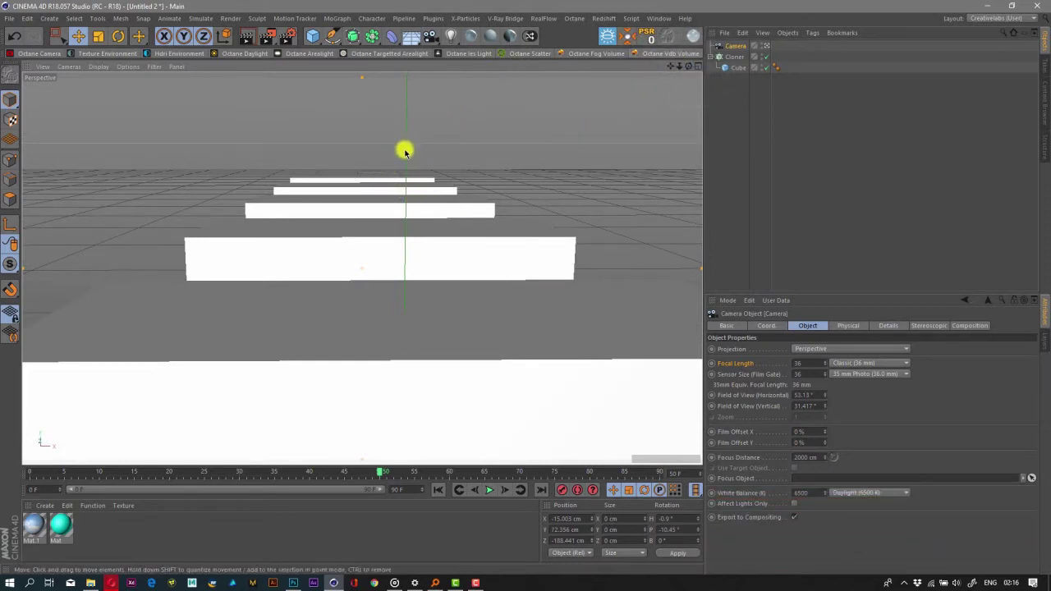
pyautogui.scroll(3, 405, 150)
pyautogui.scroll(-3, 362, 197)
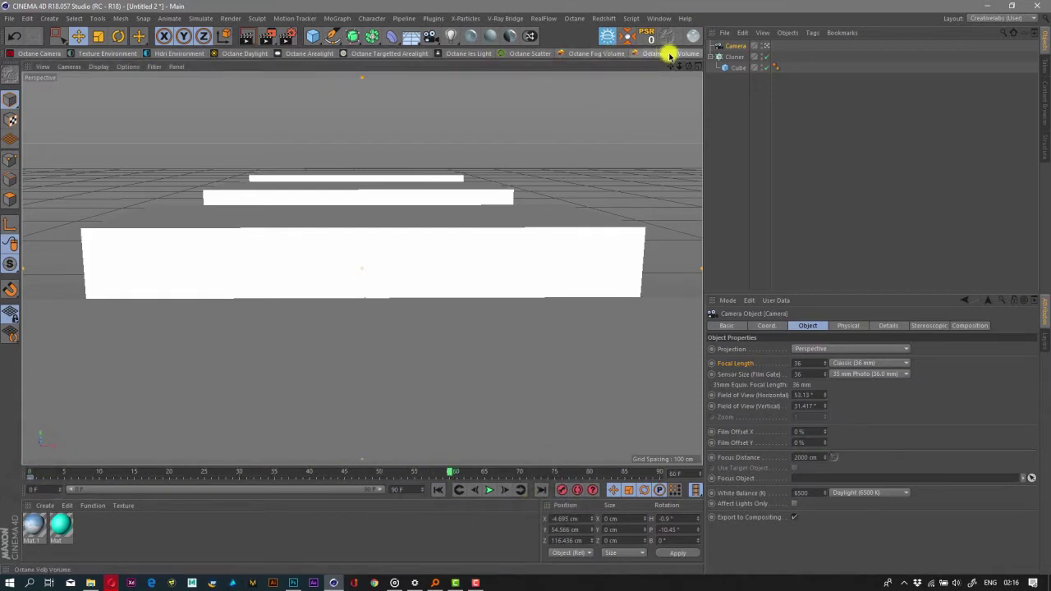
# - Pull the camera back to about Y 70, Z -219 cm with a pitch of about -6°, and keyframe it at frame 60
pyautogui.scroll(-10, 526, 288)
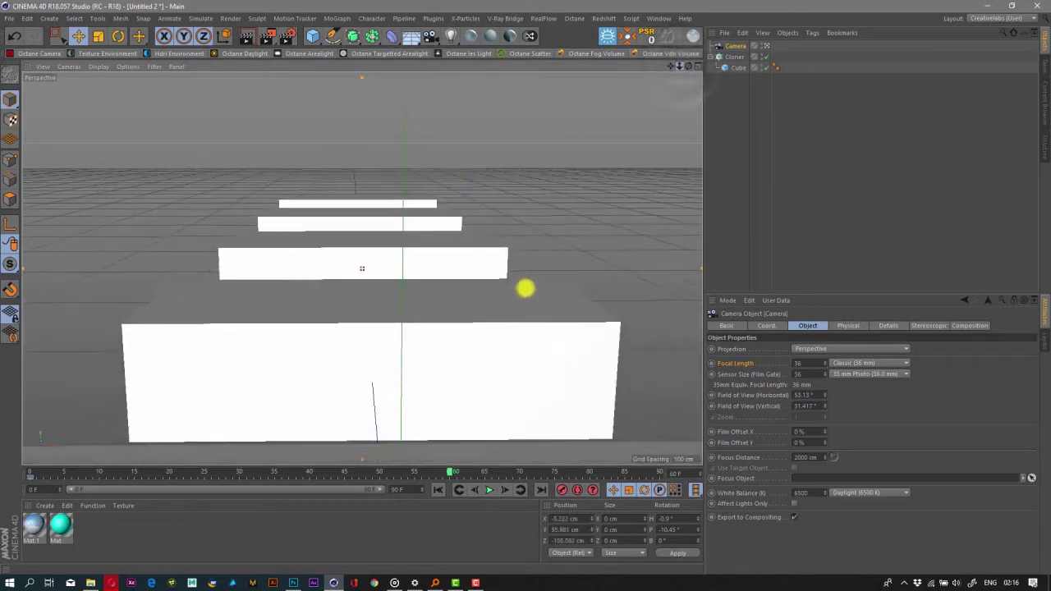
pyautogui.scroll(-3, 525, 287)
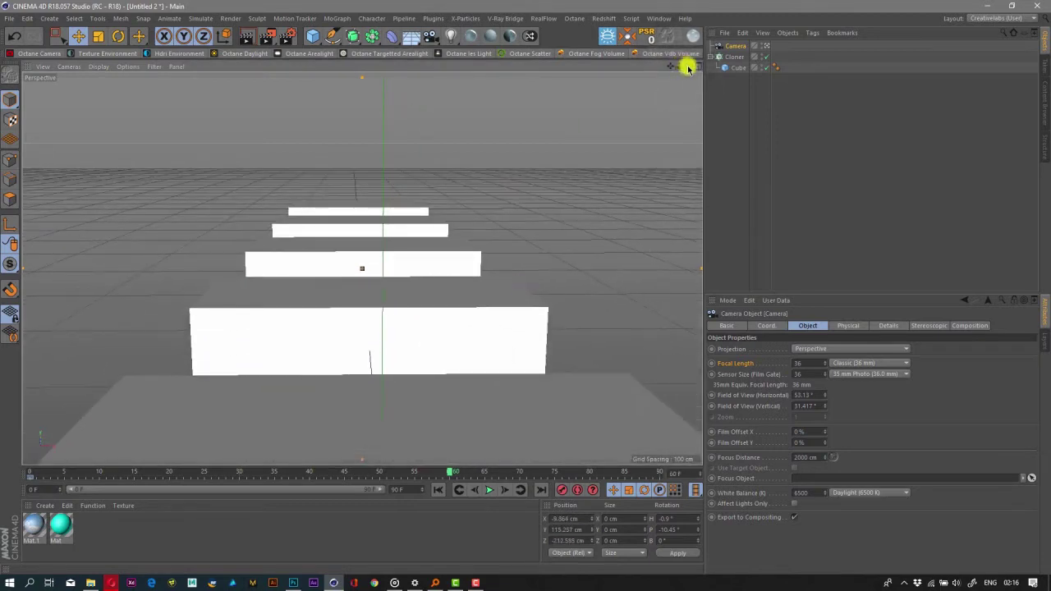
pyautogui.moveTo(688, 69); pyautogui.dragTo(525, 287)
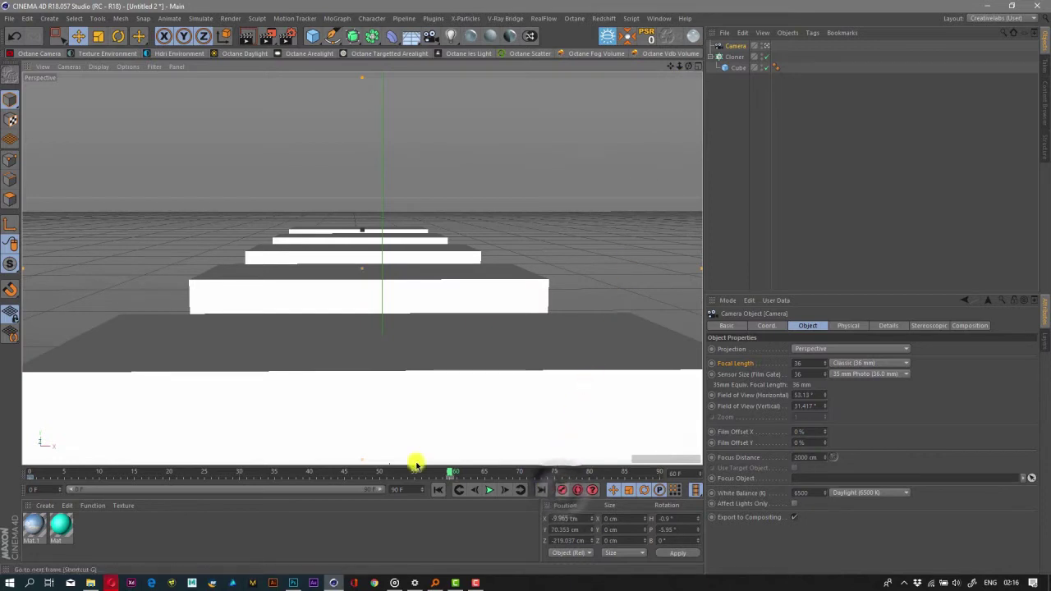
pyautogui.moveTo(450, 474); pyautogui.dragTo(462, 493)
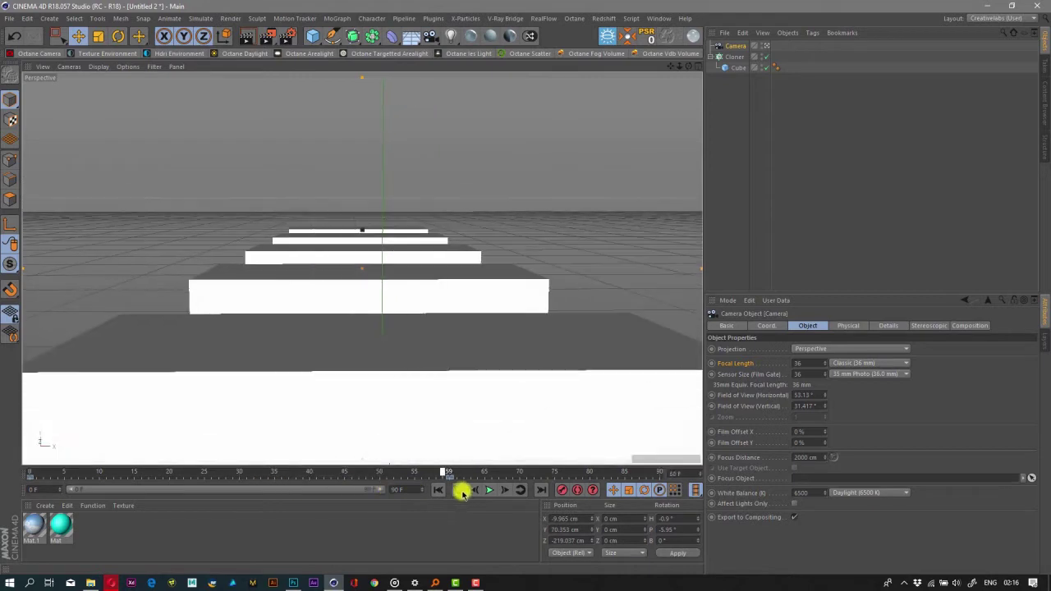
pyautogui.moveTo(338, 486); pyautogui.dragTo(30, 469)
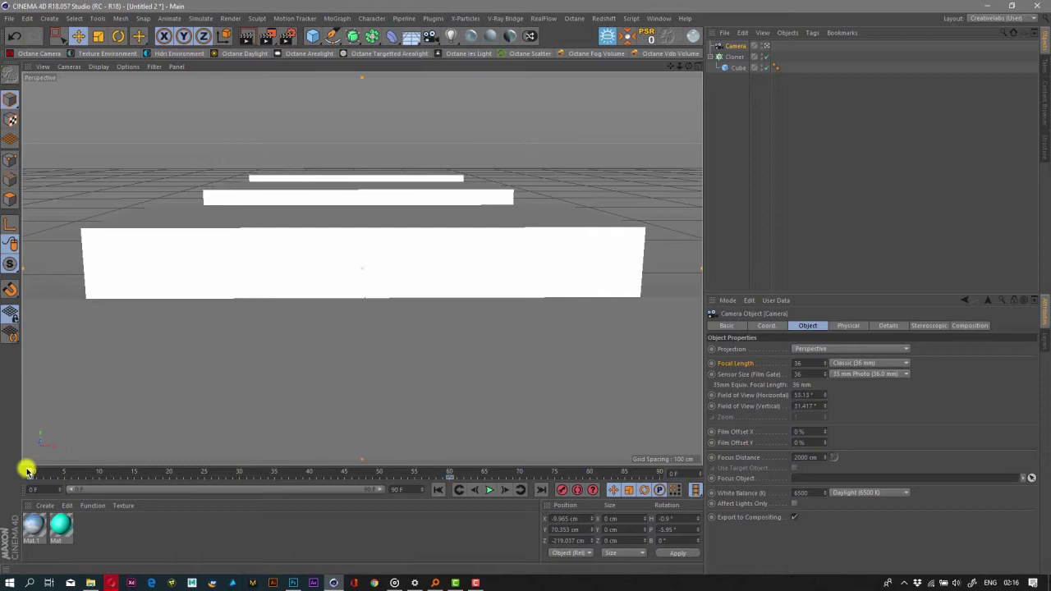
# - Keyframe the camera's focal length at 36 mm on frame 1 and at 60 mm on frame 59
pyautogui.moveTo(27, 470)
pyautogui.mouseDown()
pyautogui.moveTo(352, 463)
pyautogui.moveTo(171, 468)
pyautogui.moveTo(15, 456)
pyautogui.mouseUp()
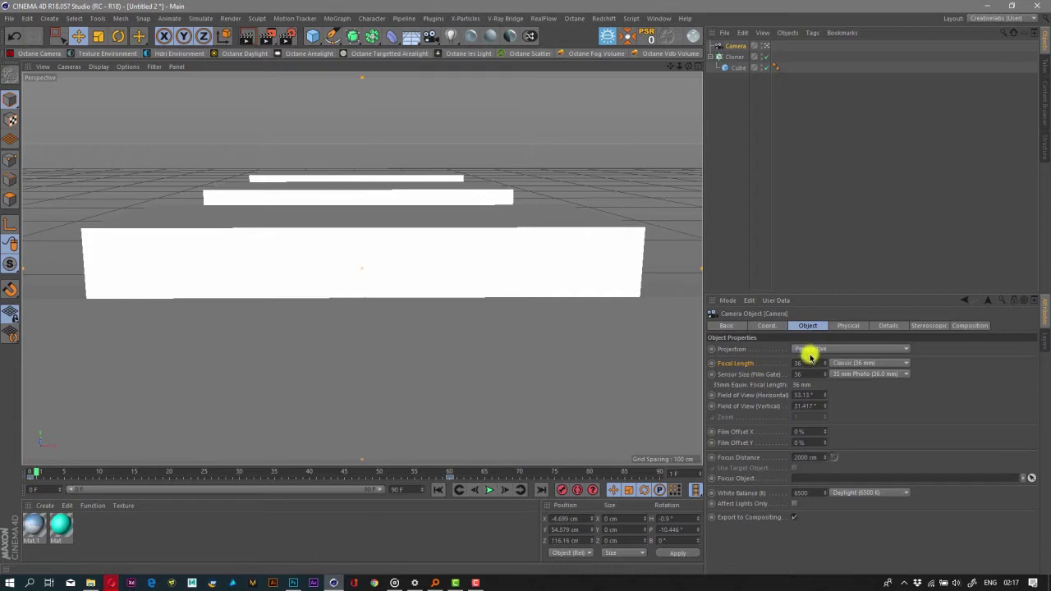
pyautogui.click(711, 362)
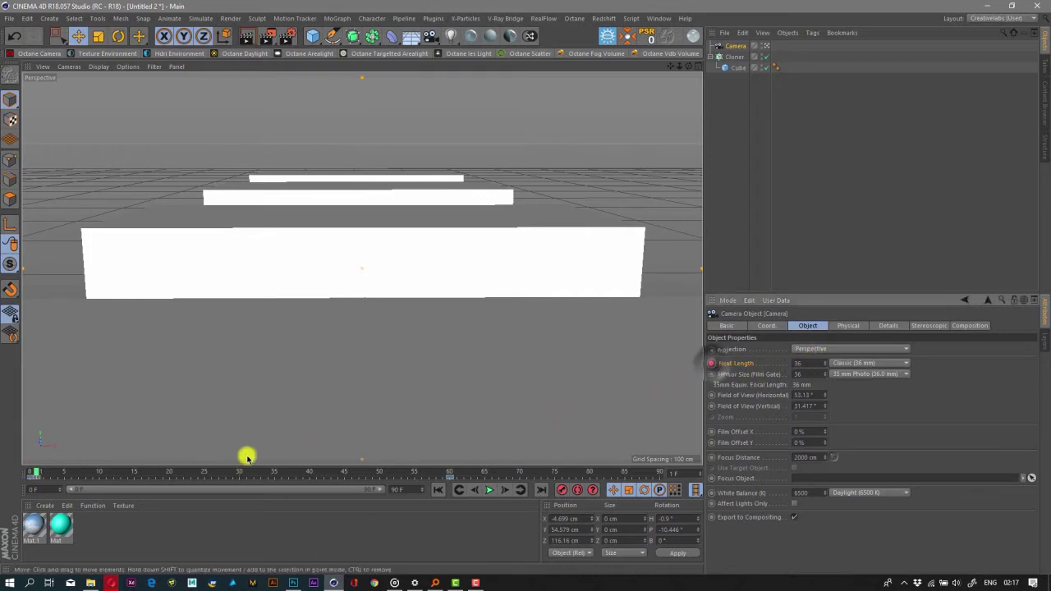
pyautogui.moveTo(39, 470); pyautogui.dragTo(441, 493)
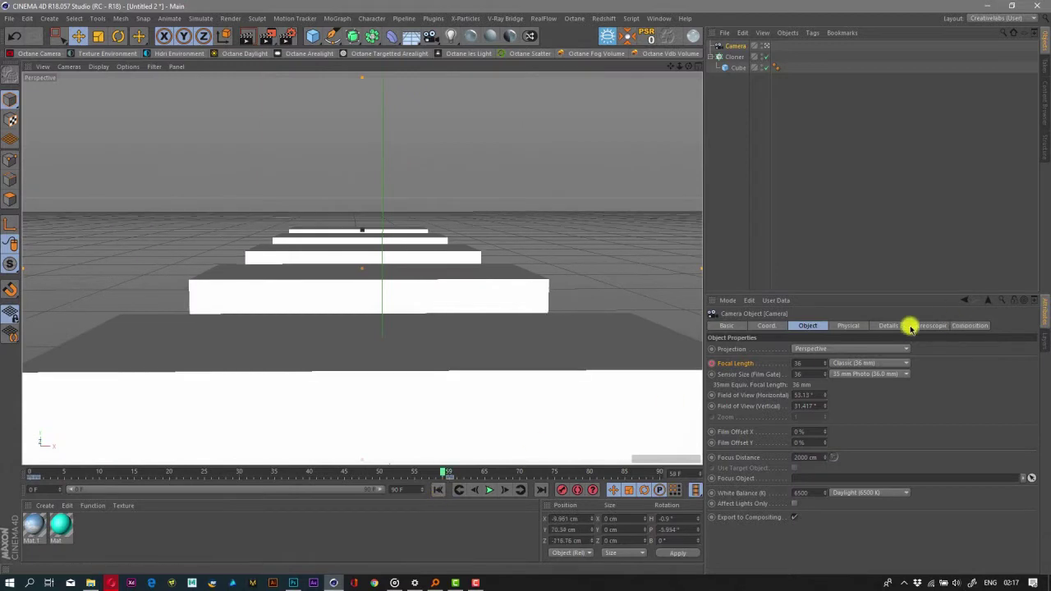
pyautogui.moveTo(825, 366); pyautogui.dragTo(806, 371)
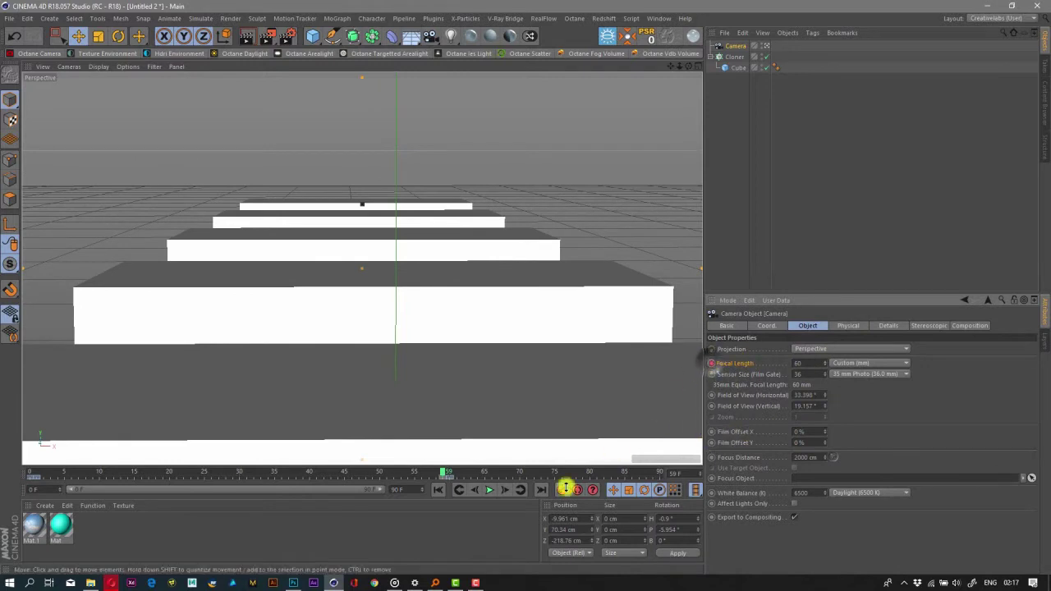
# - Play and scrub the animation from the start to review the combined camera move and focal length change
pyautogui.click(439, 490)
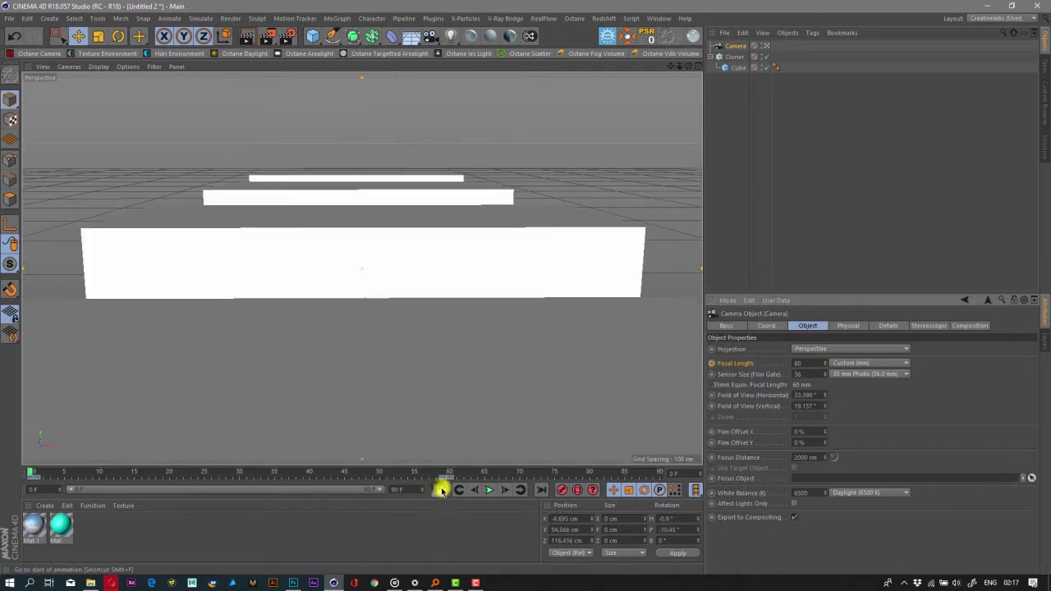
pyautogui.click(496, 491)
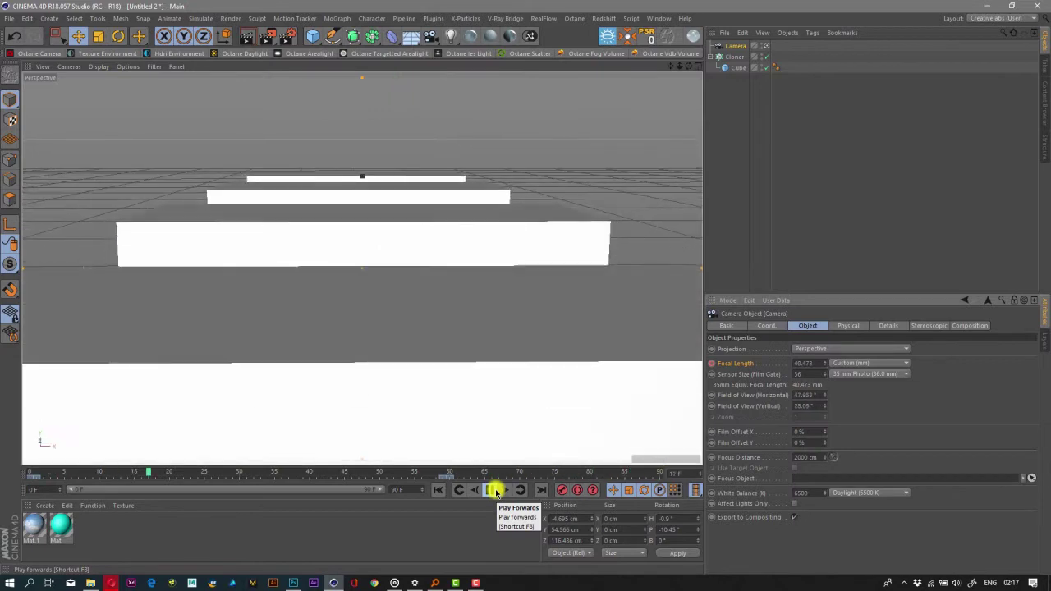
pyautogui.click(492, 491)
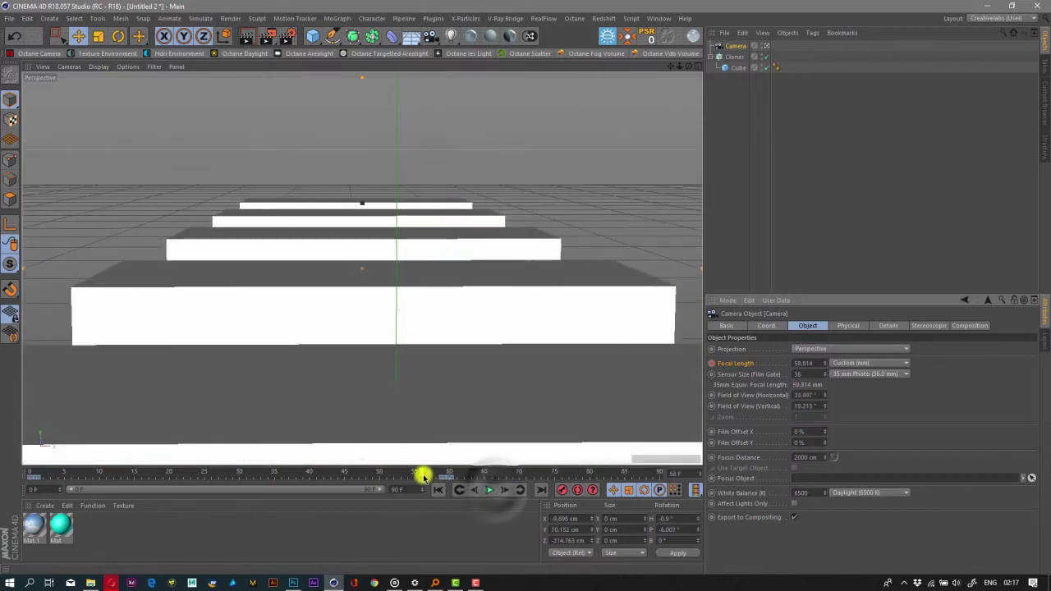
pyautogui.moveTo(422, 476); pyautogui.dragTo(2, 438)
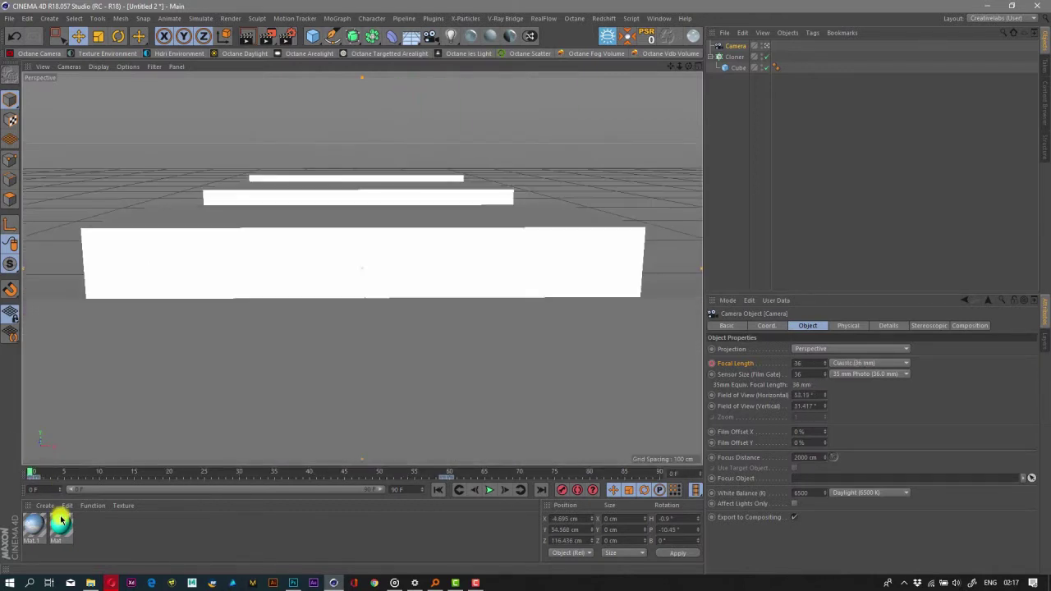
# - Apply the turquoise Mat material to the Cloner, and add a Sky object textured with Mat.1
pyautogui.moveTo(64, 525); pyautogui.dragTo(317, 290)
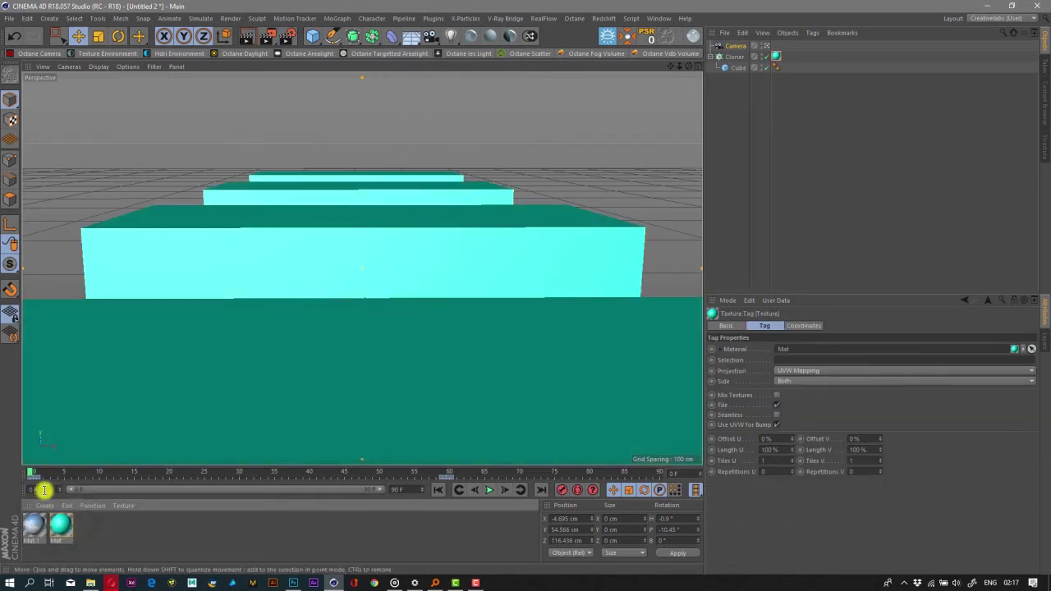
pyautogui.moveTo(408, 37); pyautogui.dragTo(459, 82)
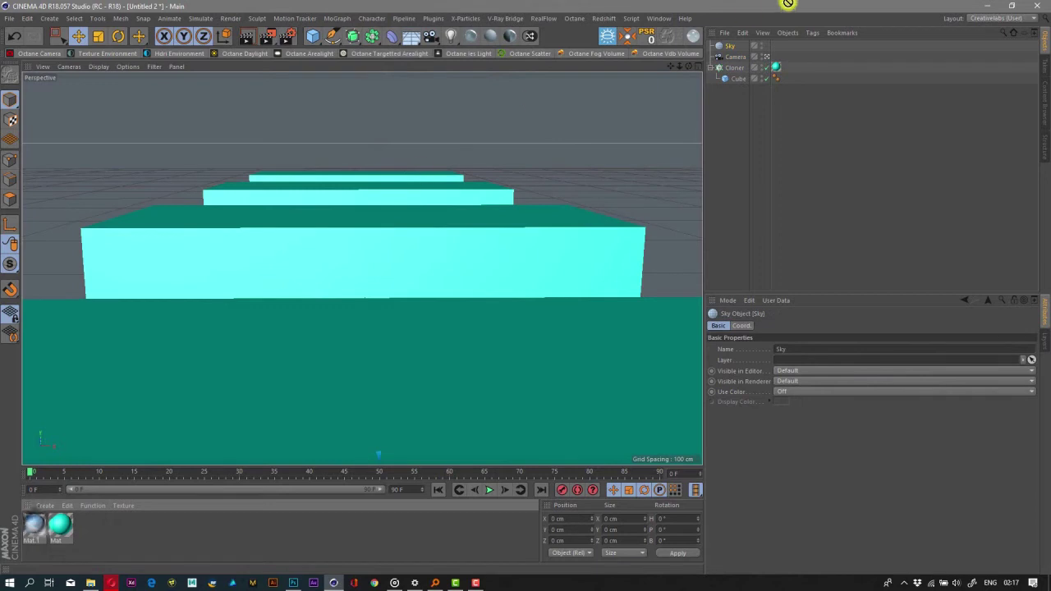
pyautogui.moveTo(728, 47); pyautogui.dragTo(729, 46)
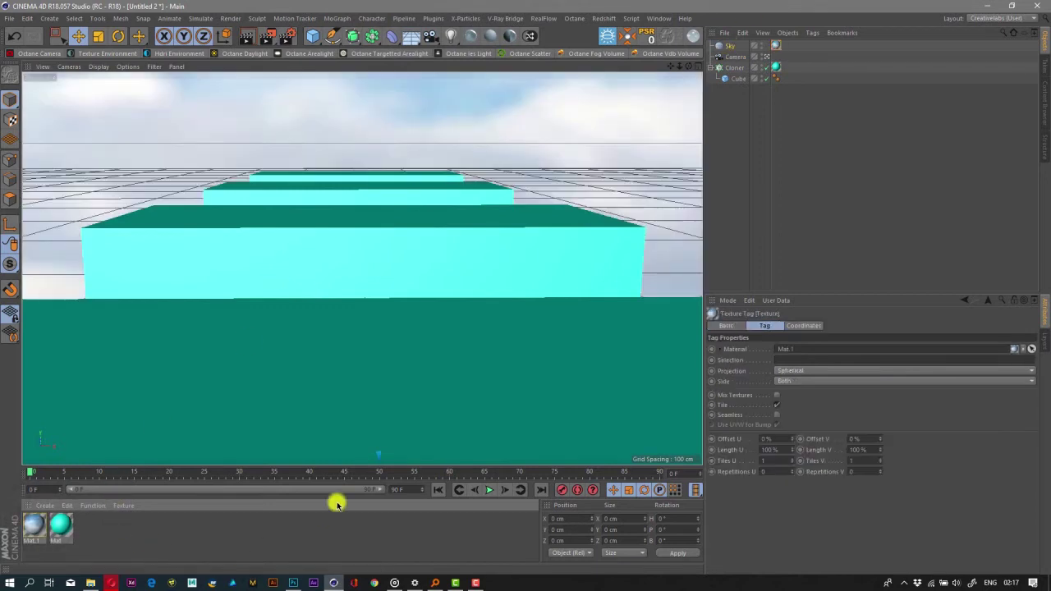
pyautogui.click(733, 100)
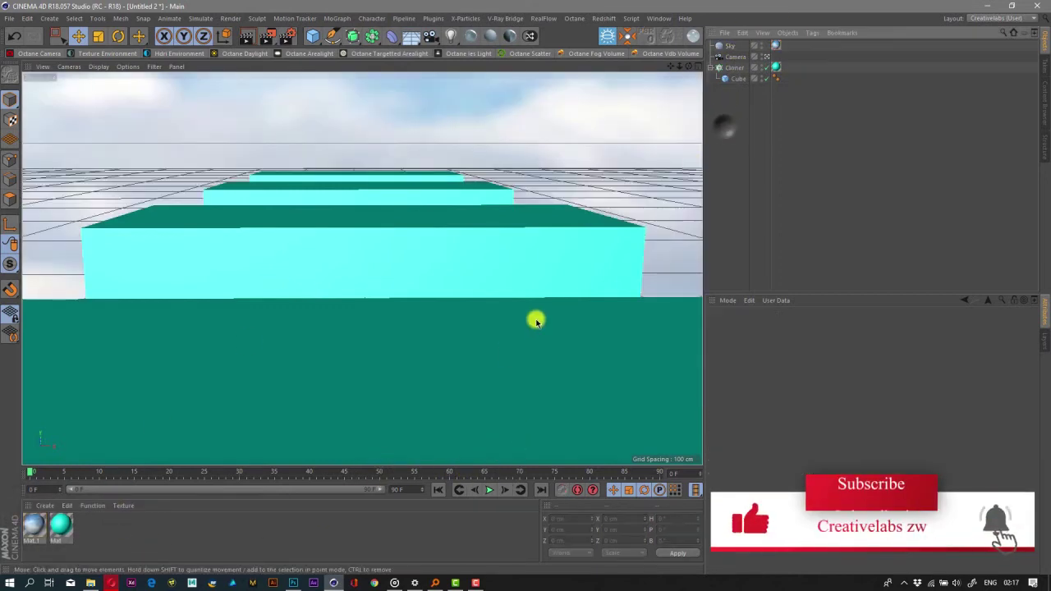
# - Replay the animation from the first frame several times to examine the dolly zoom over the turquoise boxes against the sky
pyautogui.click(490, 490)
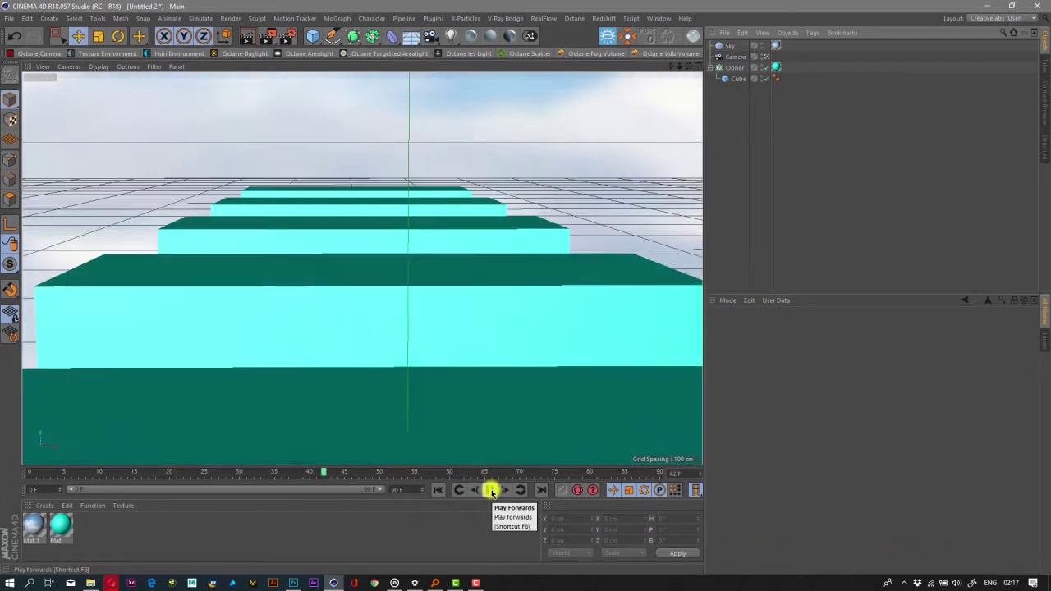
pyautogui.click(490, 490)
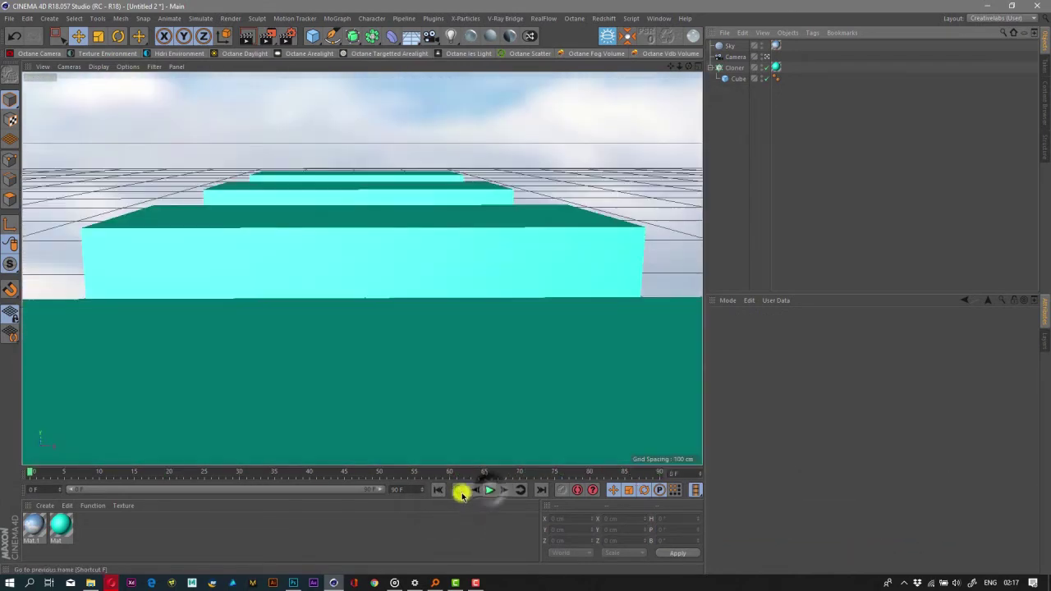
pyautogui.click(492, 490)
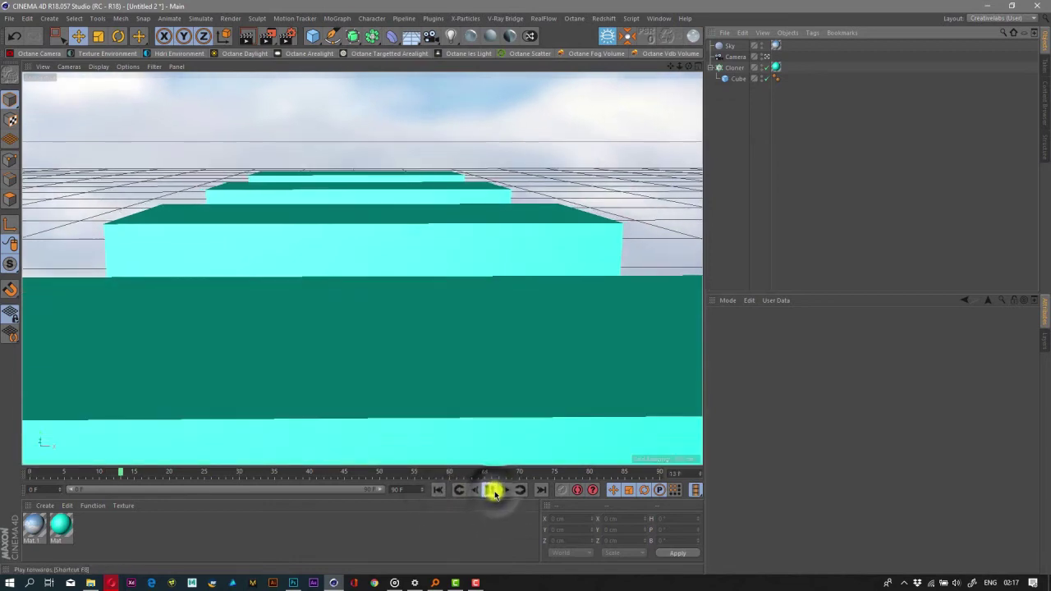
pyautogui.click(492, 490)
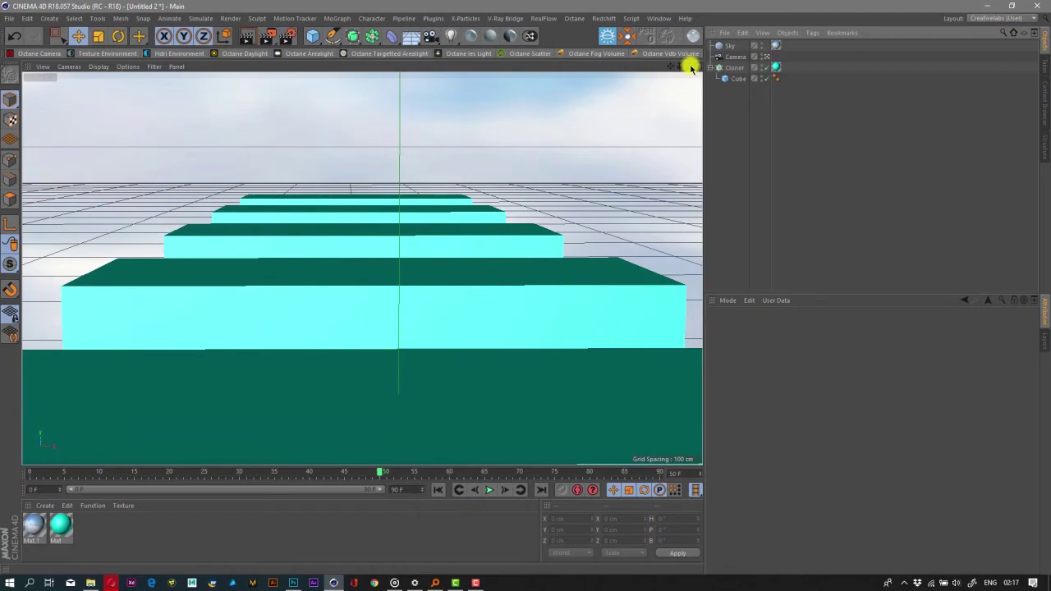
pyautogui.moveTo(691, 69)
pyautogui.mouseDown()
pyautogui.moveTo(525, 286)
pyautogui.moveTo(511, 287)
pyautogui.moveTo(536, 287)
pyautogui.moveTo(523, 288)
pyautogui.mouseUp()
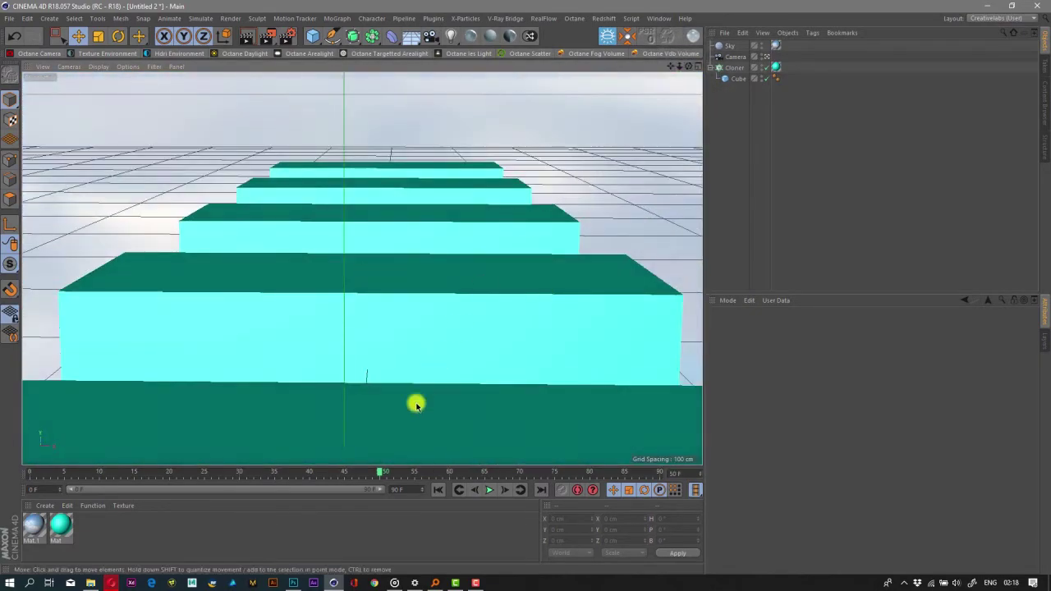
pyautogui.click(437, 490)
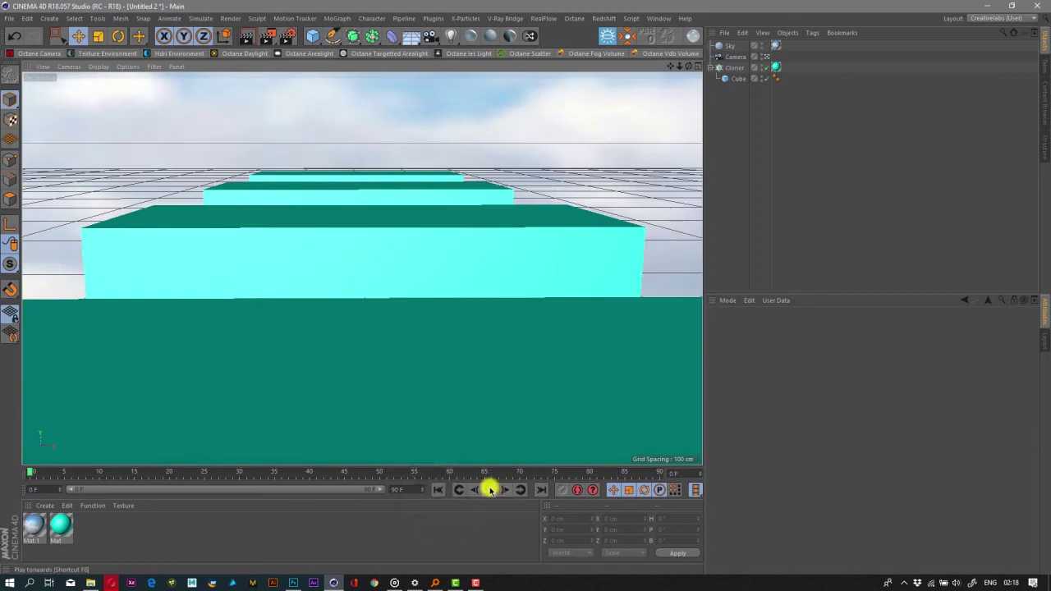
pyautogui.click(490, 490)
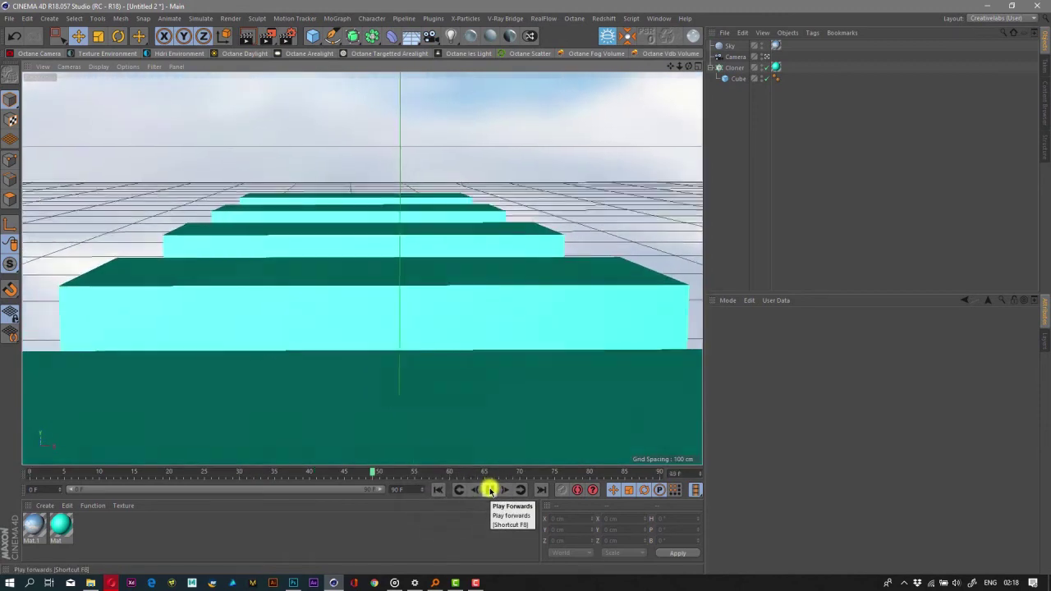
pyautogui.click(490, 490)
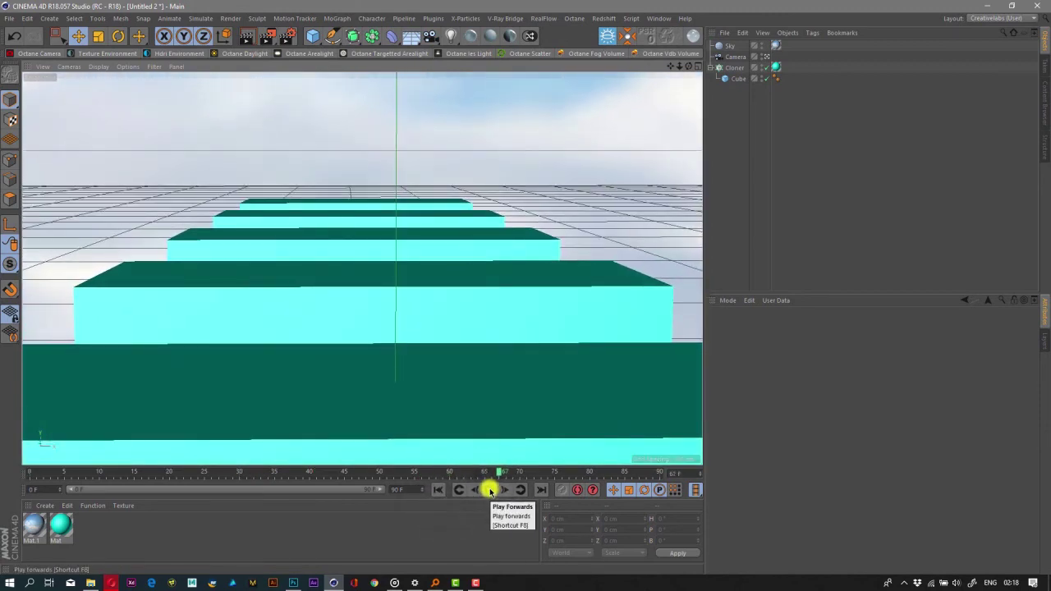